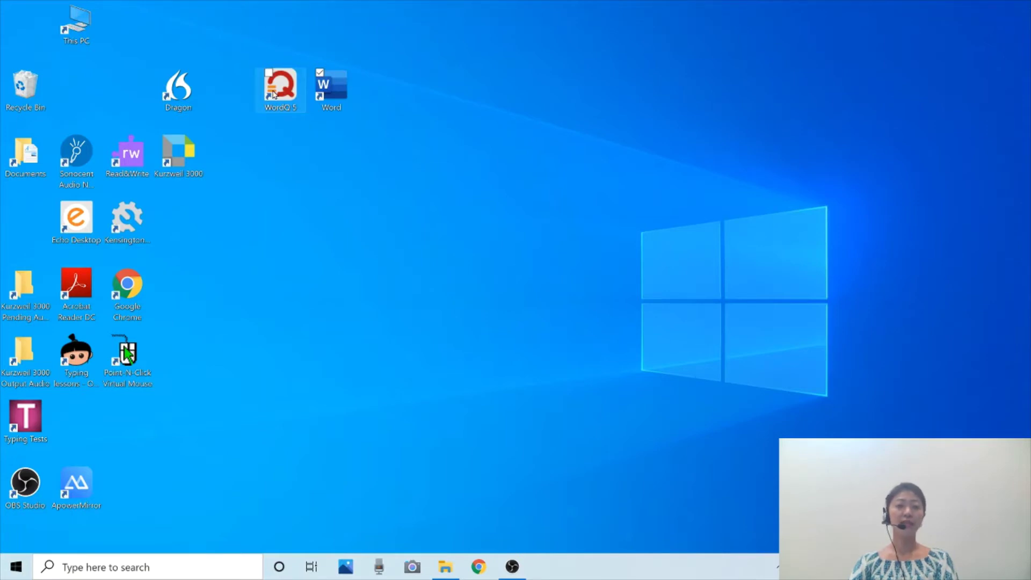
Step: Launch WordQ 5 and open a blank Word document with the WordQ toolbar beside the page
{"action": "double_click", "coordinate": [274, 94]}
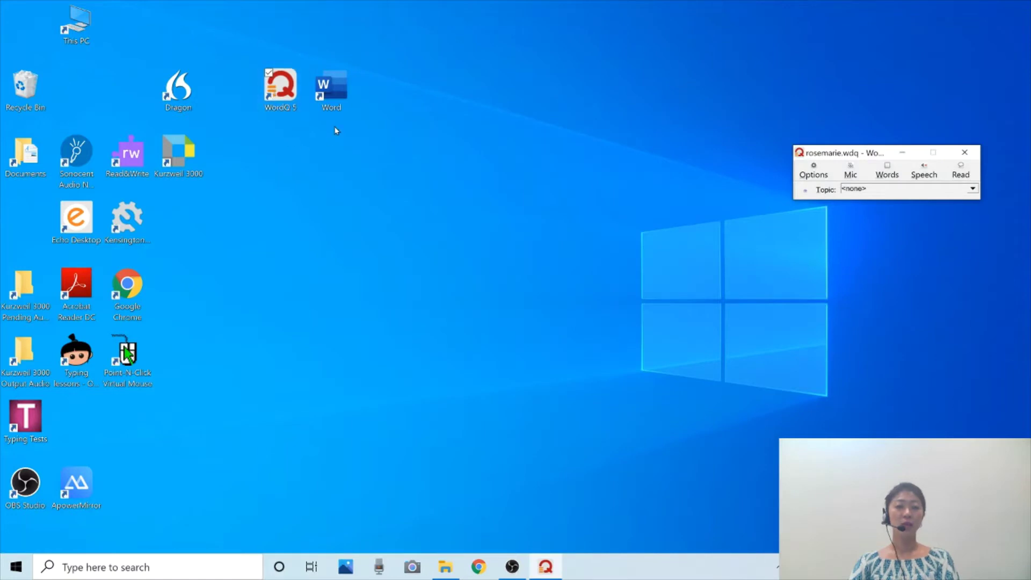
{"action": "double_click", "coordinate": [339, 99]}
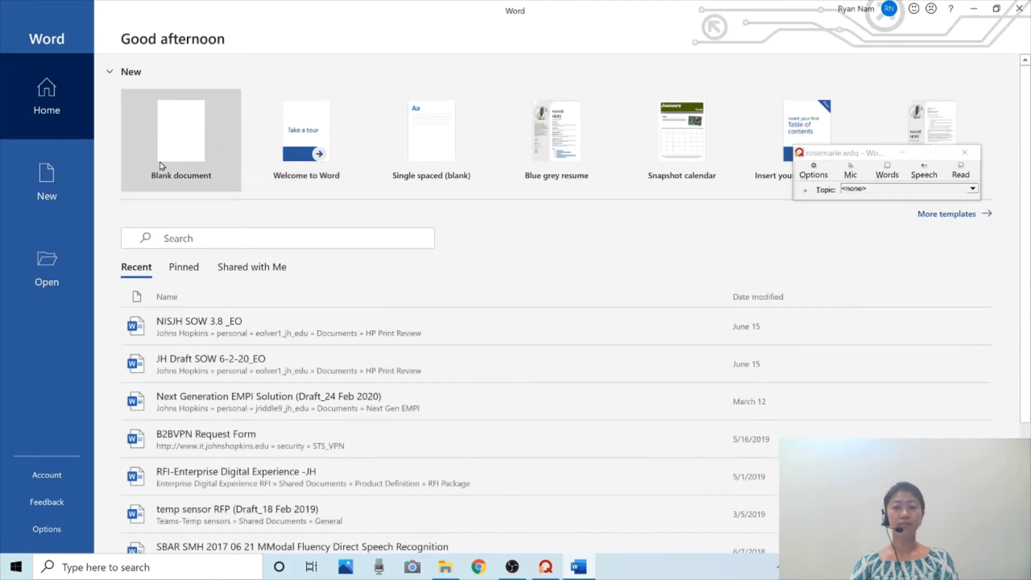
{"action": "left_click", "coordinate": [199, 138]}
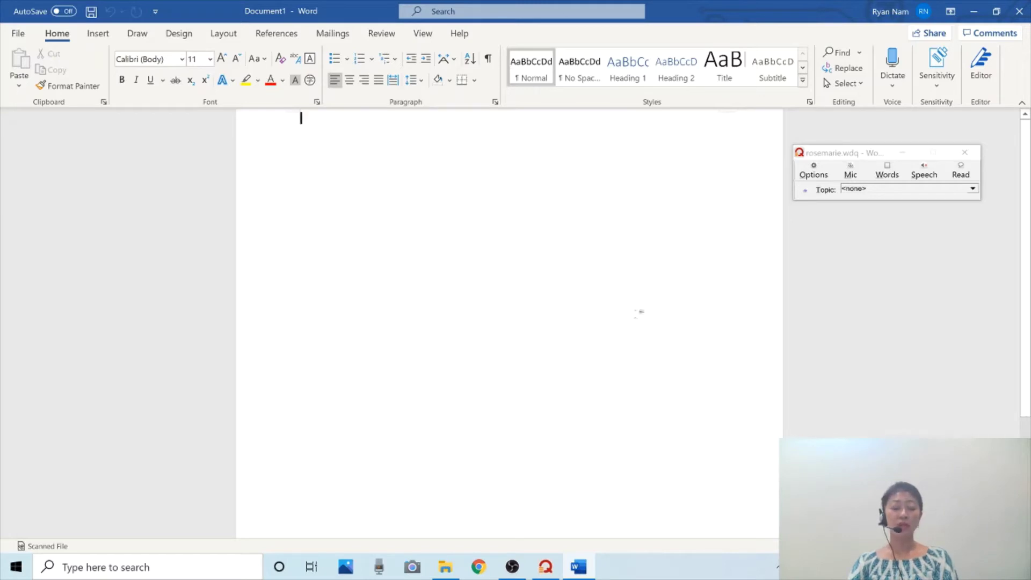
{"action": "left_click_drag", "start_coordinate": [866, 155], "coordinate": [877, 168]}
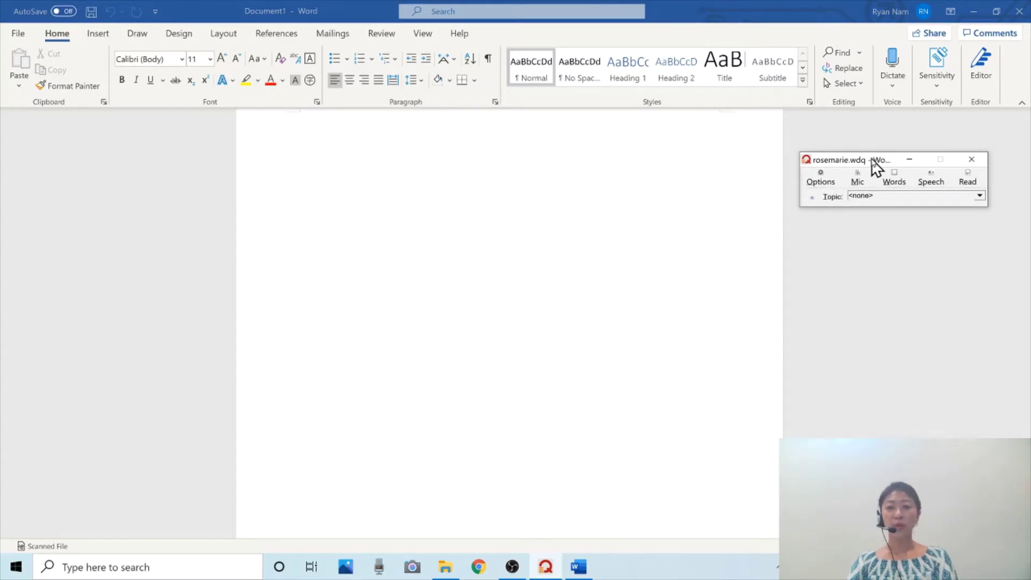
Step: Turn on WordQ word prediction and start the first line with the predicted word "My" after entering "M"
{"action": "left_click", "coordinate": [422, 154]}
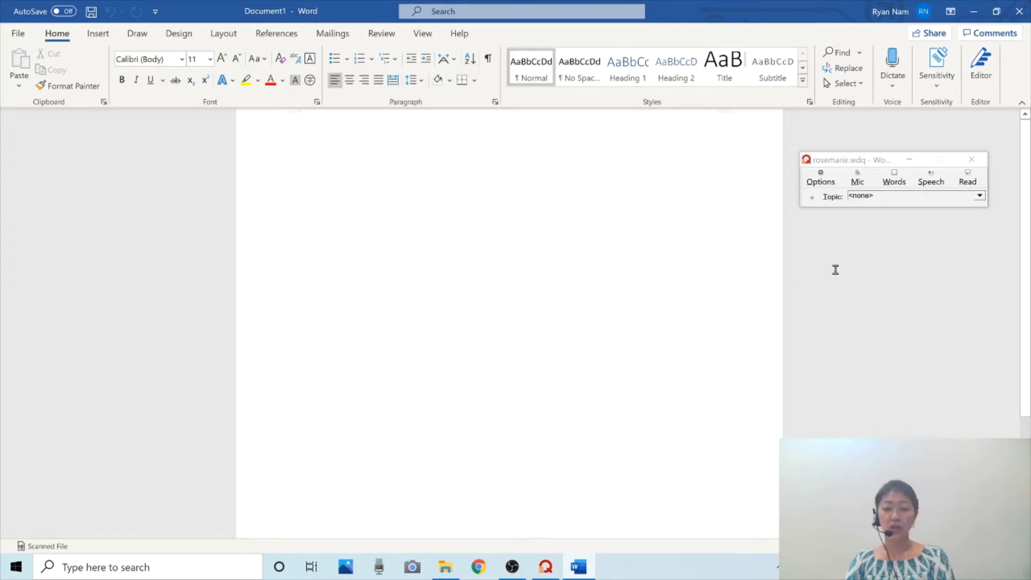
{"action": "left_click", "coordinate": [895, 181]}
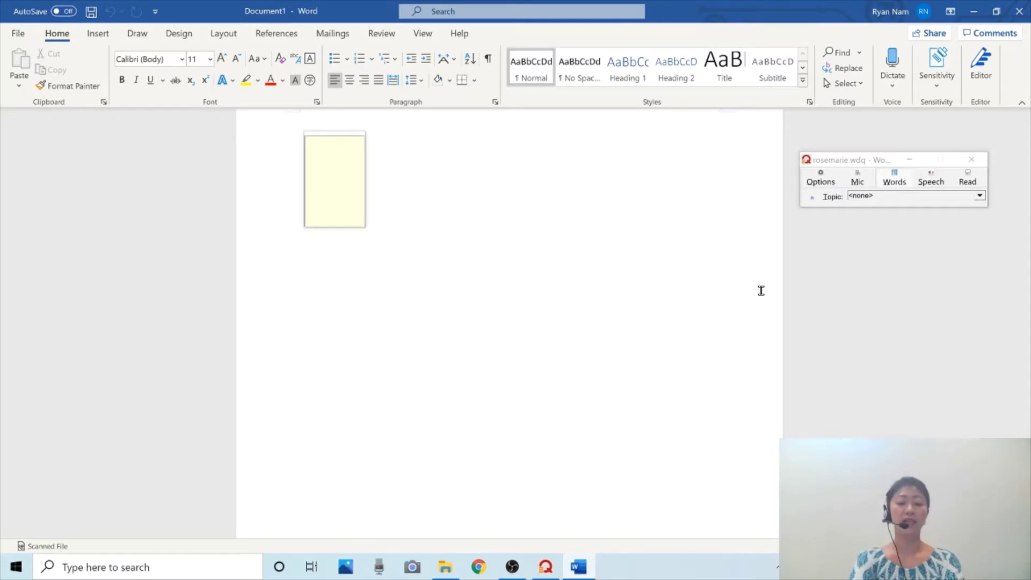
{"action": "type", "text": "M"}
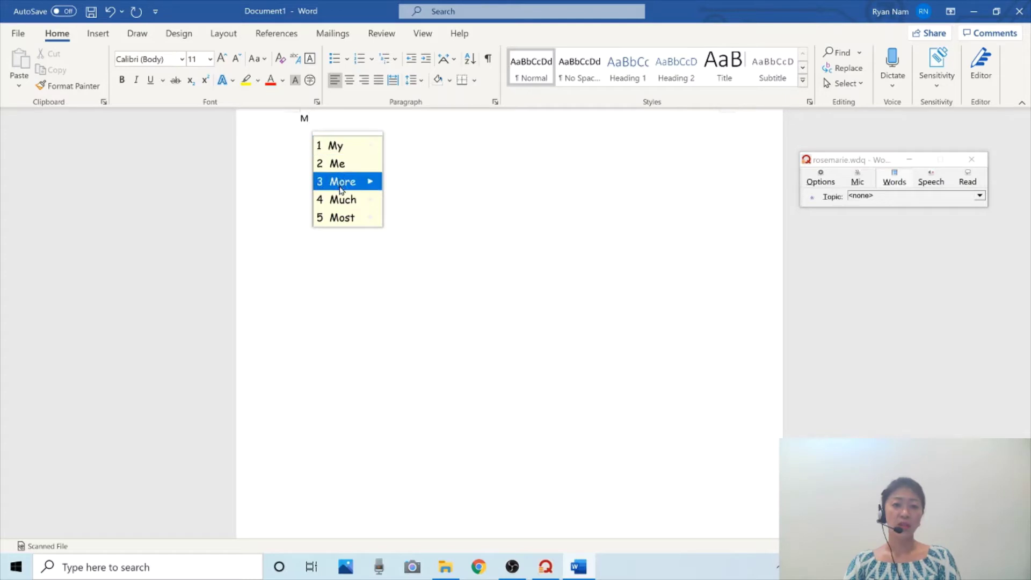
{"action": "mouse_move", "coordinate": [347, 218]}
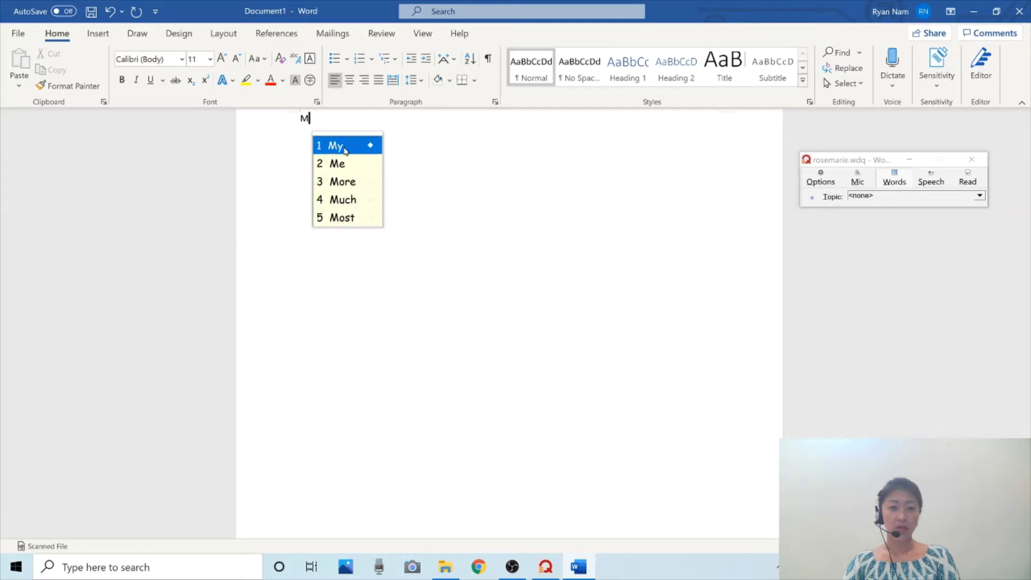
{"action": "mouse_move", "coordinate": [345, 151]}
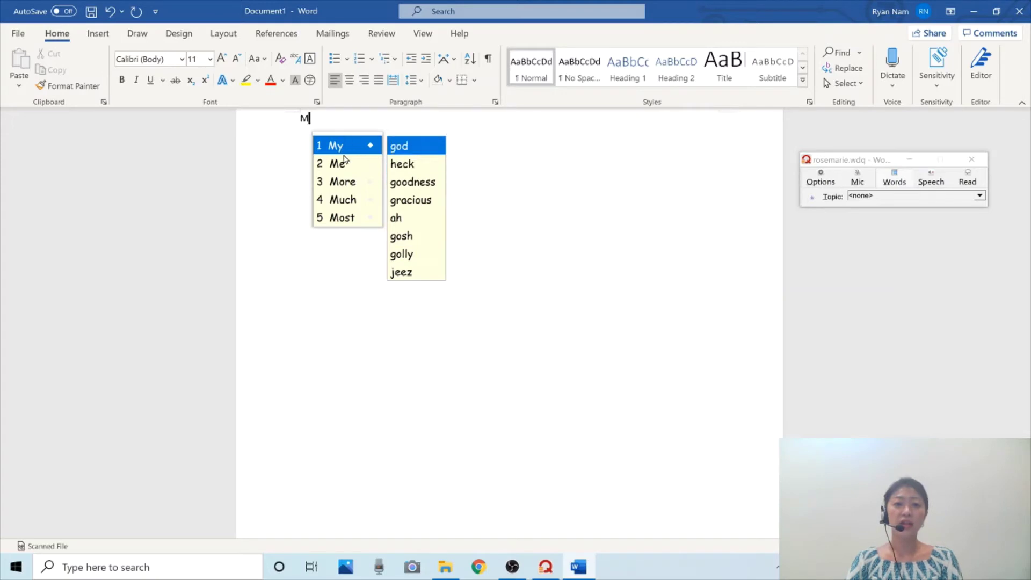
{"action": "mouse_move", "coordinate": [343, 184]}
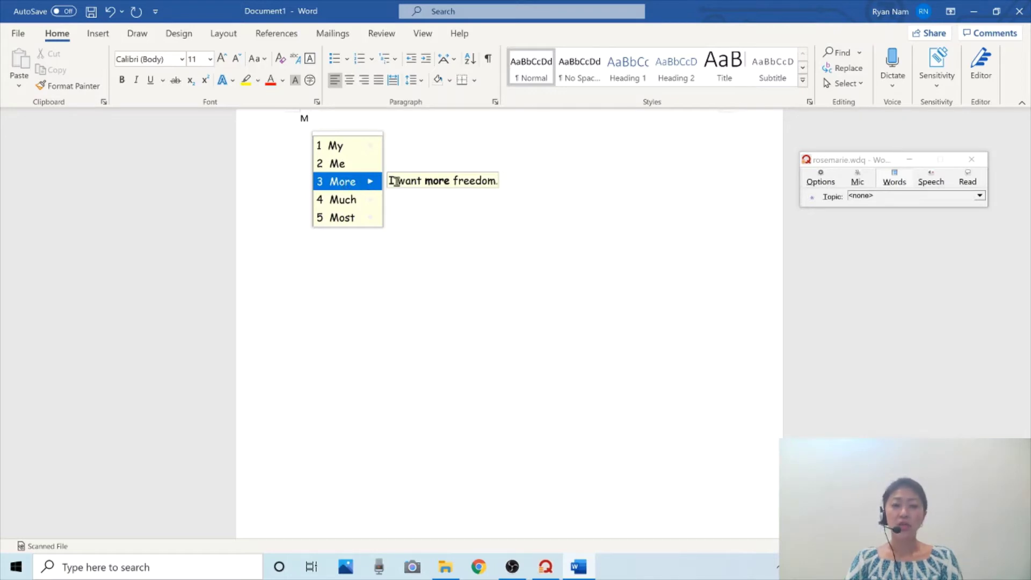
{"action": "mouse_move", "coordinate": [370, 202]}
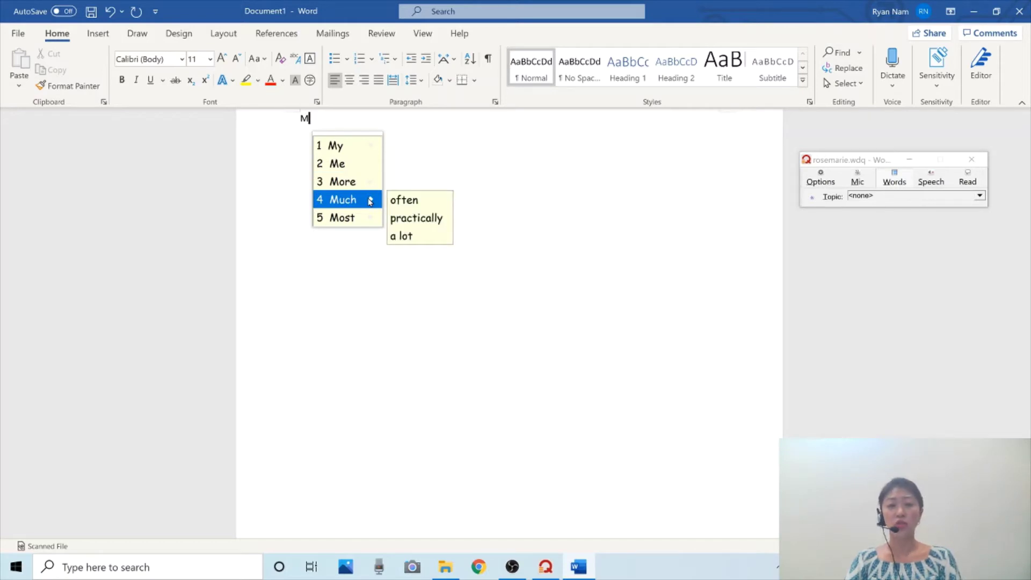
{"action": "left_click", "coordinate": [347, 150]}
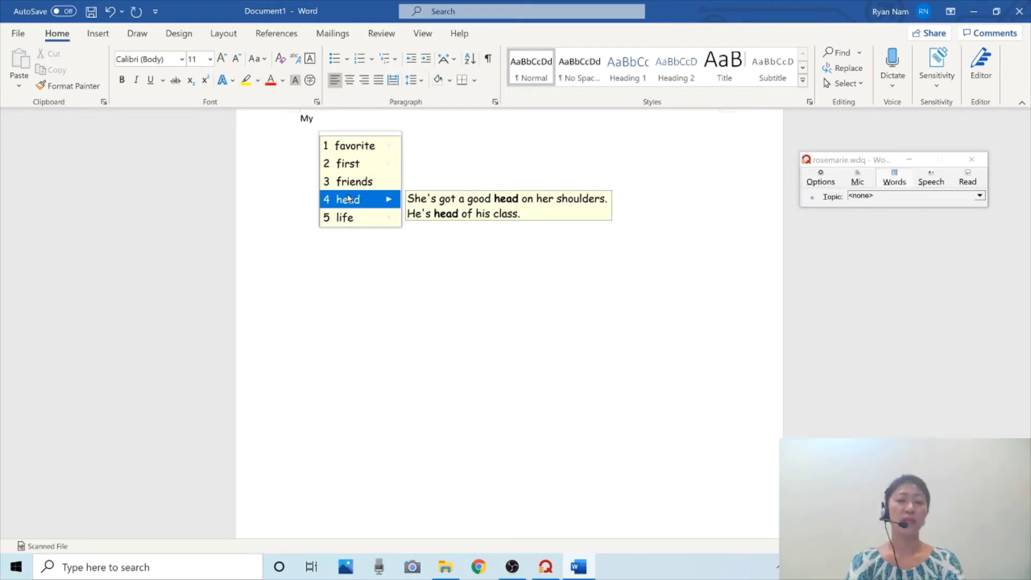
Step: Continue the sentence with the predicted word "favorite" after entering "f" and checking the synonyms of suggested words
{"action": "type", "text": "f"}
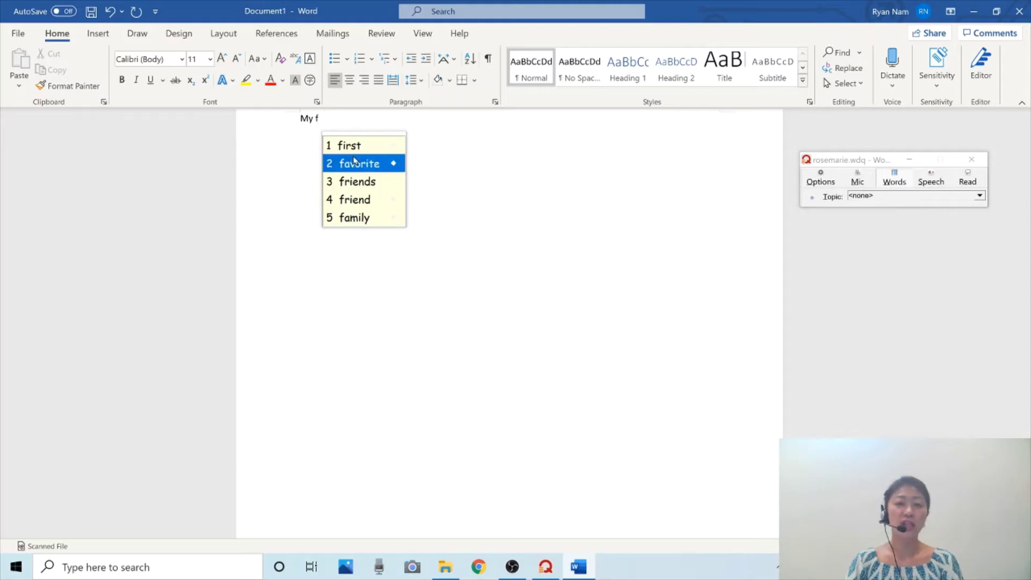
{"action": "mouse_move", "coordinate": [353, 155]}
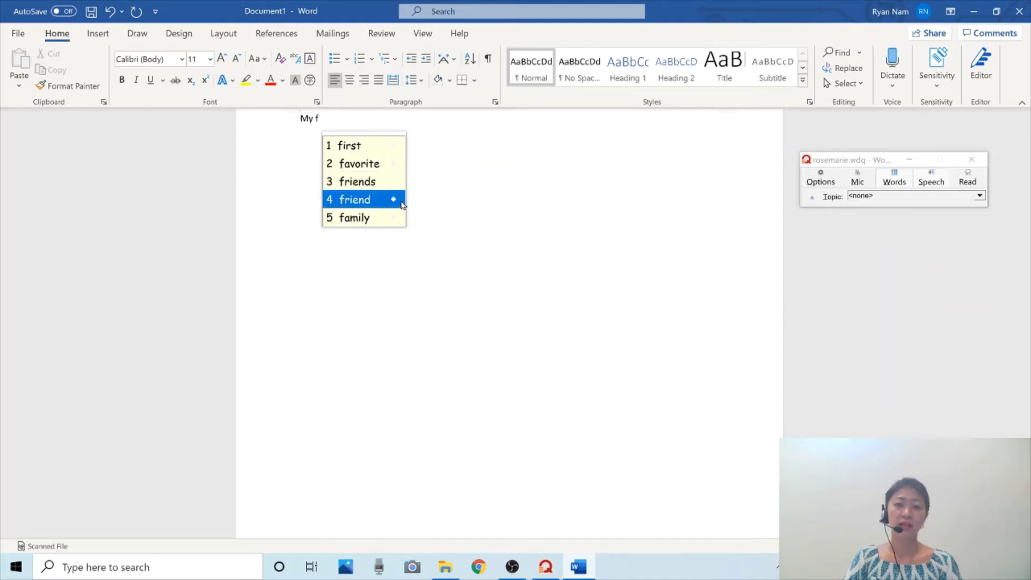
{"action": "mouse_move", "coordinate": [402, 204]}
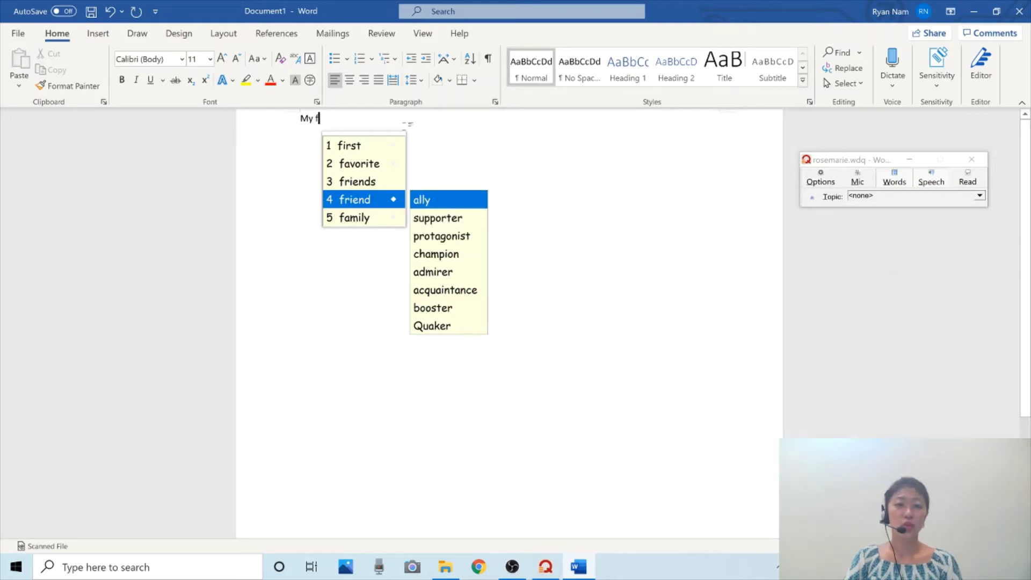
{"action": "left_click", "coordinate": [362, 164]}
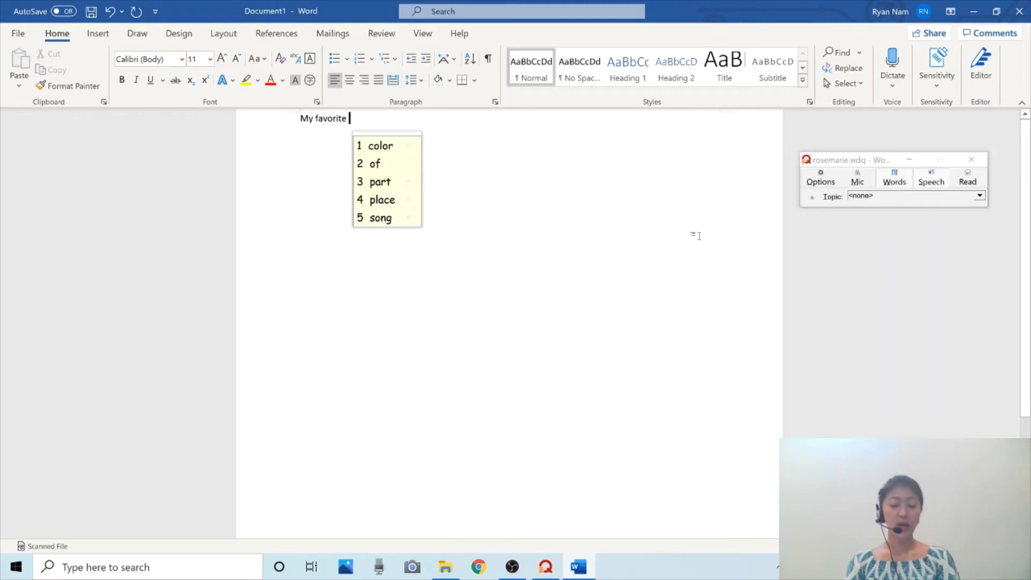
Step: Add "ice-cream flavor" to the sentence by choosing word predictions from the starting letters "ic" and "fl"
{"action": "type", "text": "i"}
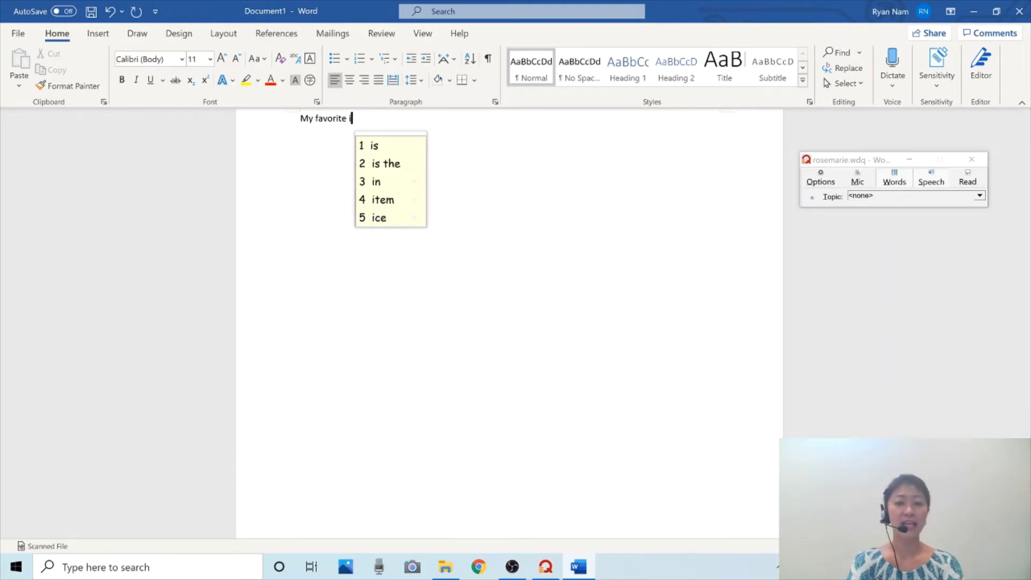
{"action": "type", "text": "c"}
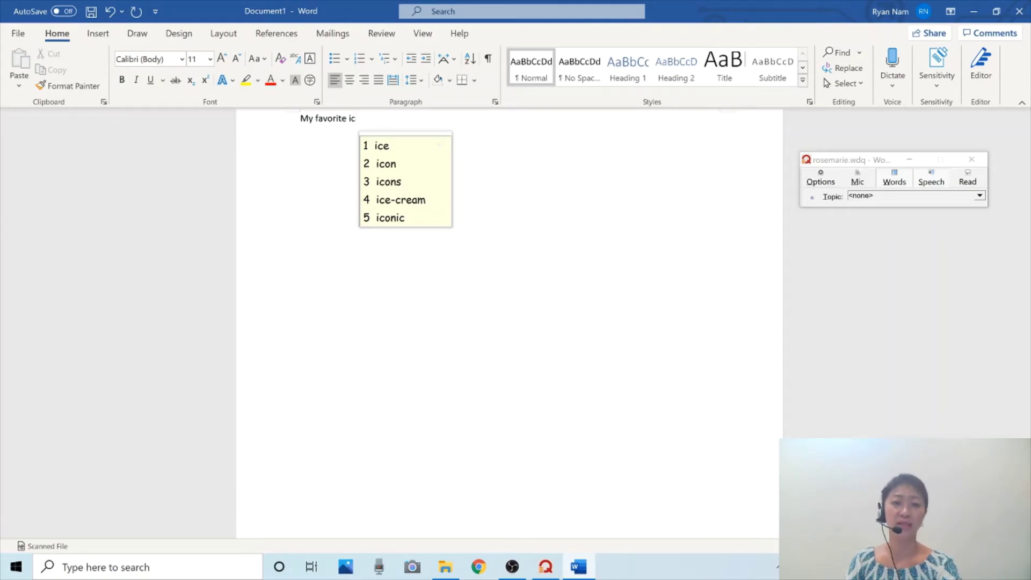
{"action": "key", "text": "4"}
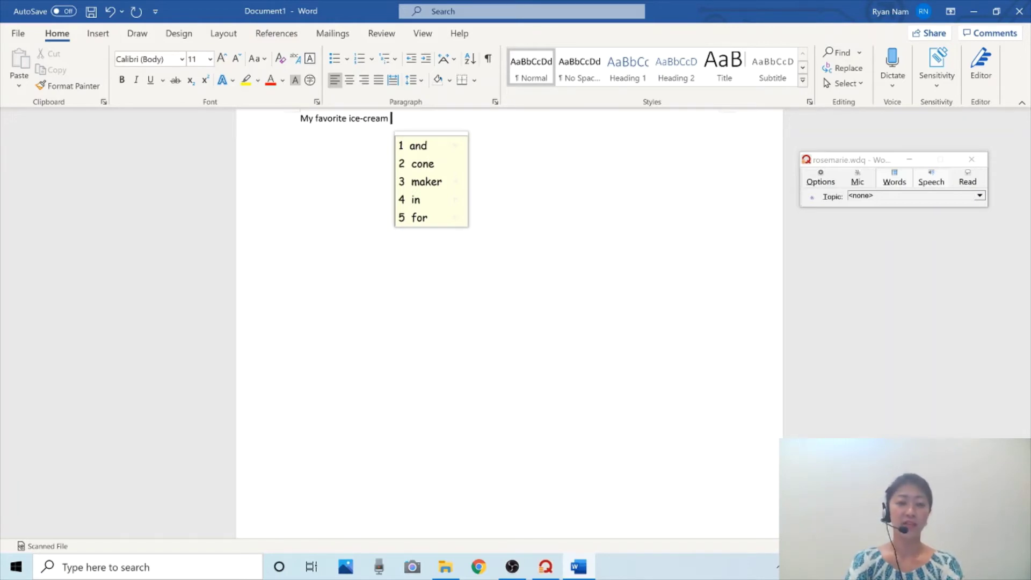
{"action": "type", "text": "f"}
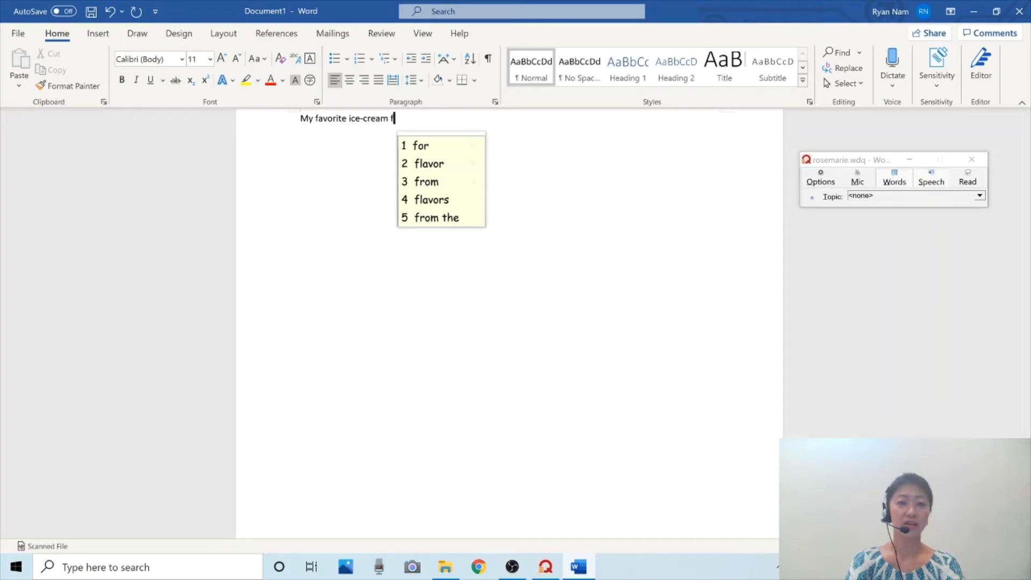
{"action": "type", "text": "l"}
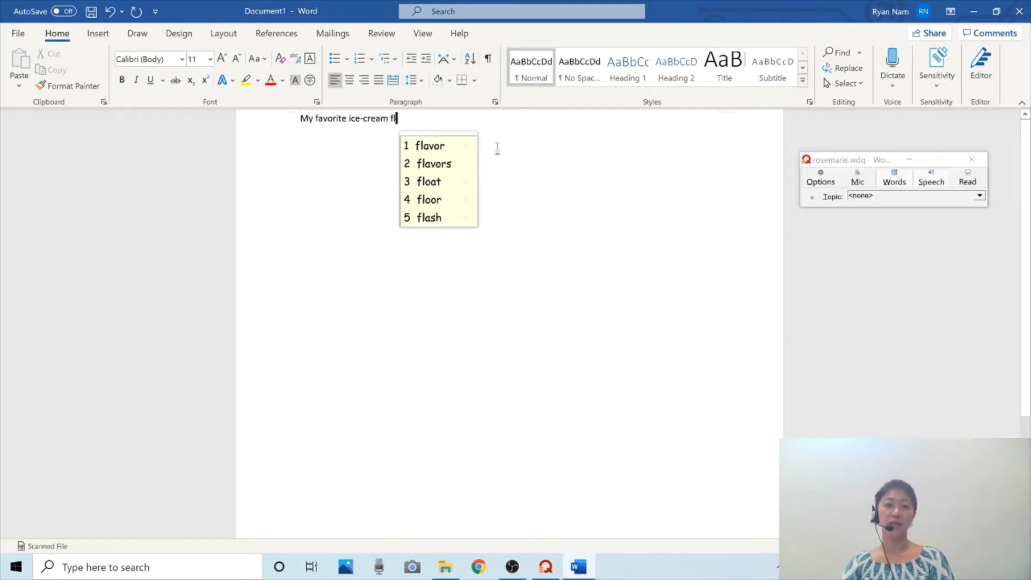
{"action": "mouse_move", "coordinate": [445, 143]}
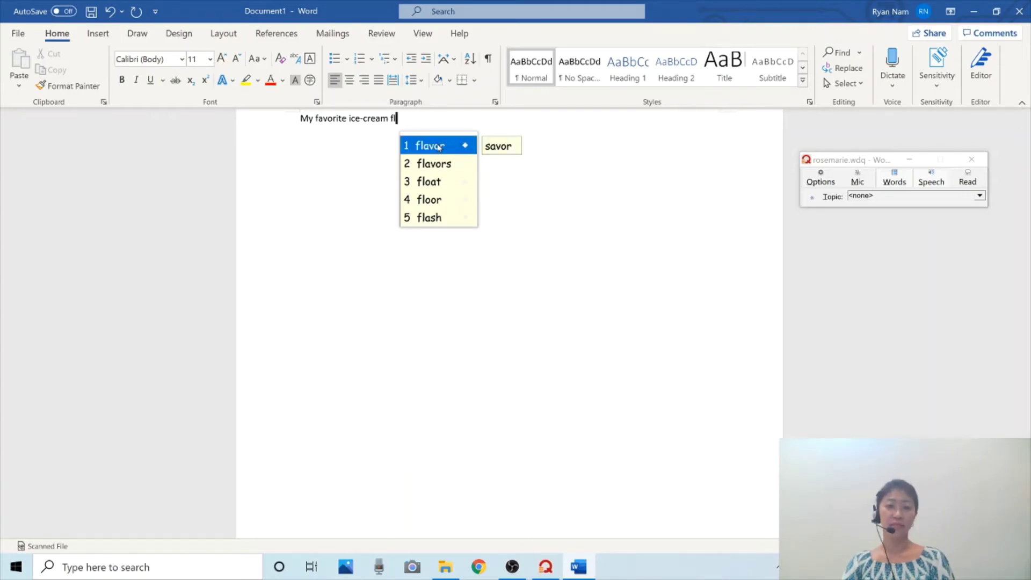
{"action": "left_click", "coordinate": [438, 146]}
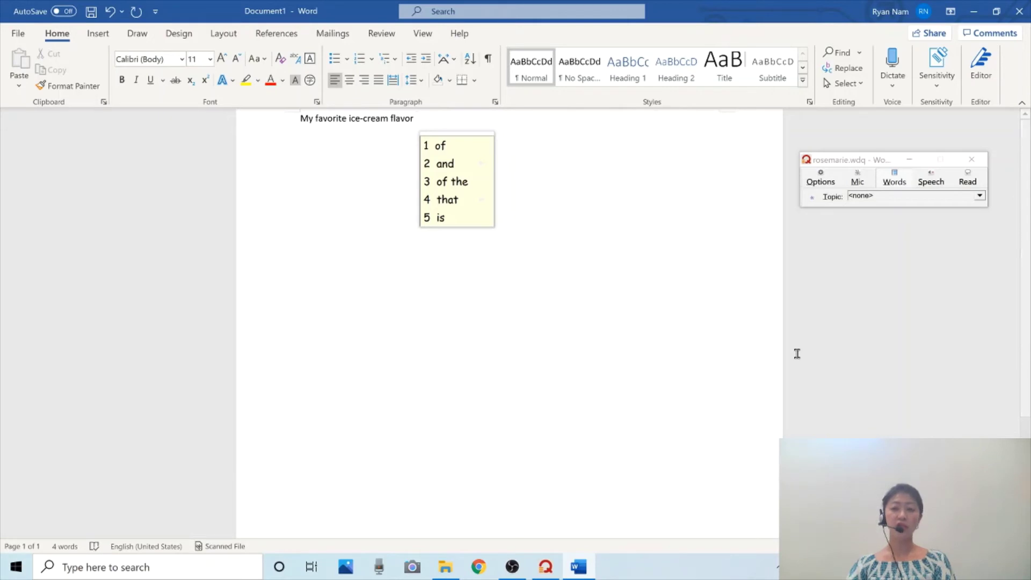
Step: Review the dictation modes in WordQ's speech recognition options
{"action": "left_click", "coordinate": [826, 180]}
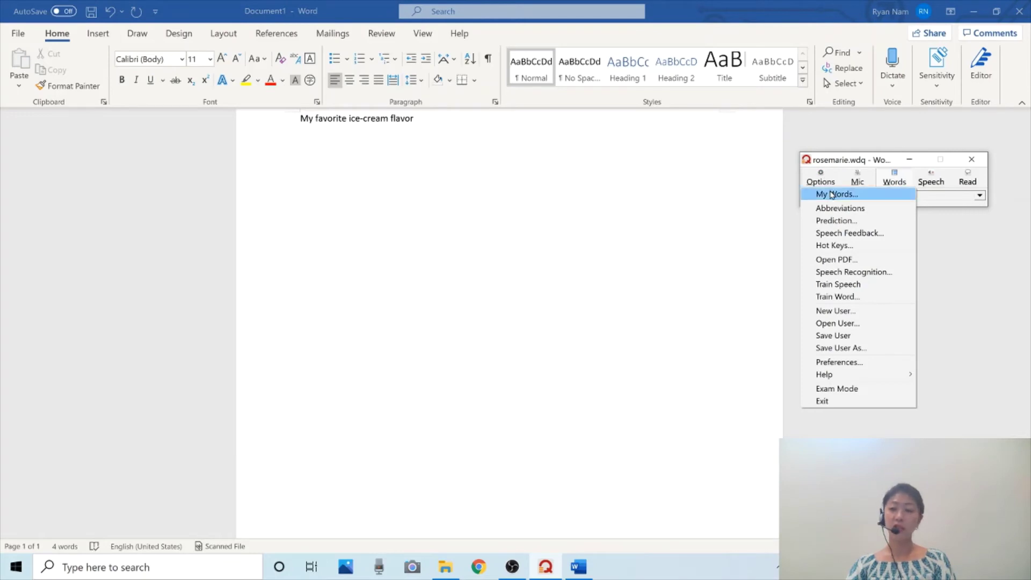
{"action": "left_click", "coordinate": [855, 273]}
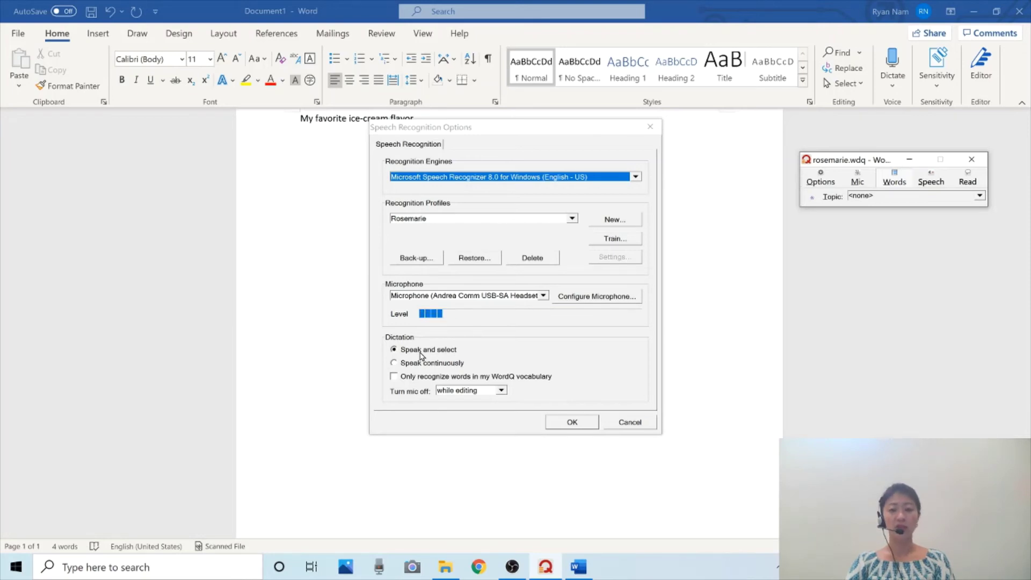
{"action": "left_click", "coordinate": [578, 424]}
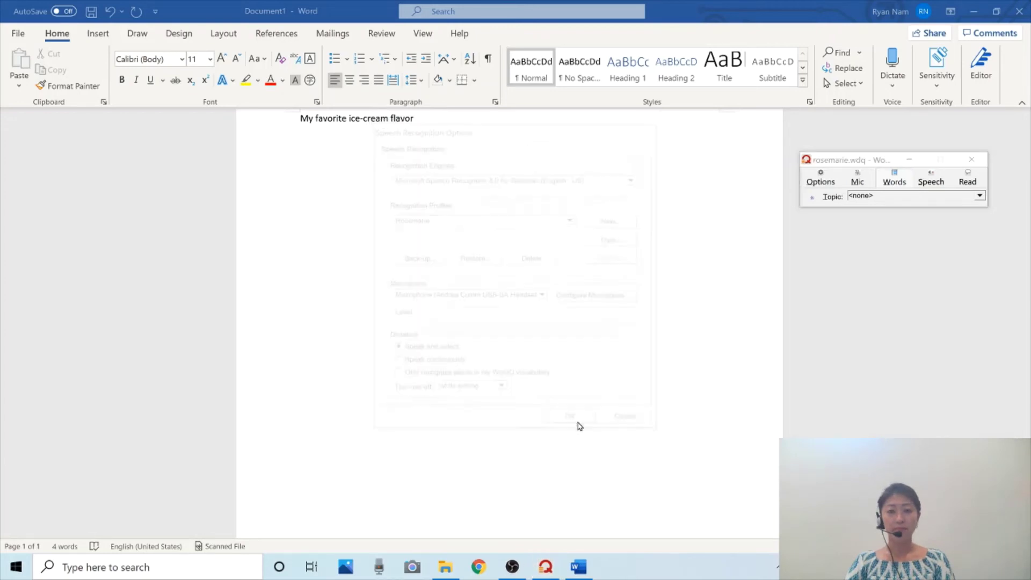
Step: Finish the sentence with the predicted word "is" and the dictated word "chocolate", ending it with a period
{"action": "left_click", "coordinate": [458, 121]}
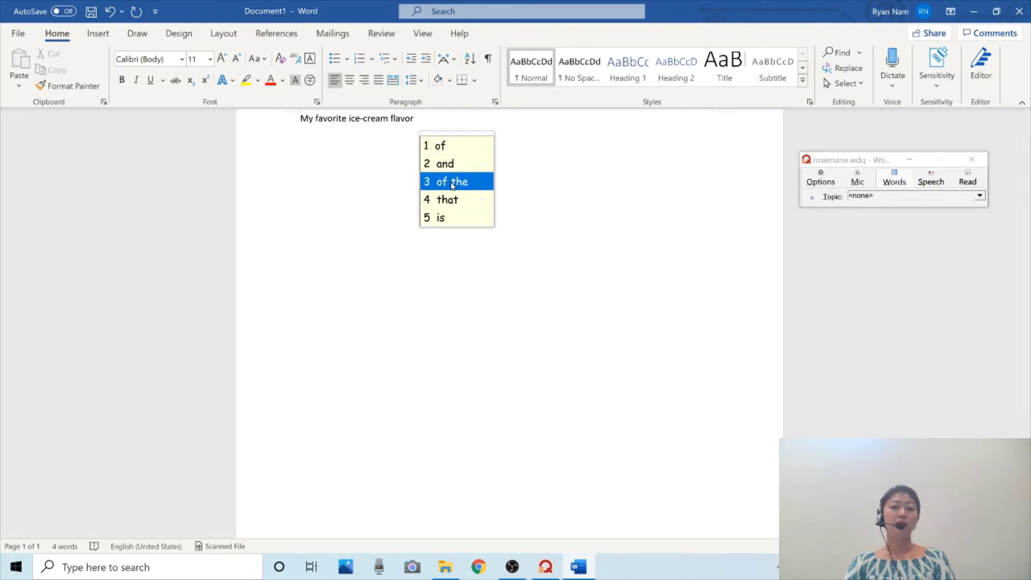
{"action": "left_click", "coordinate": [449, 220]}
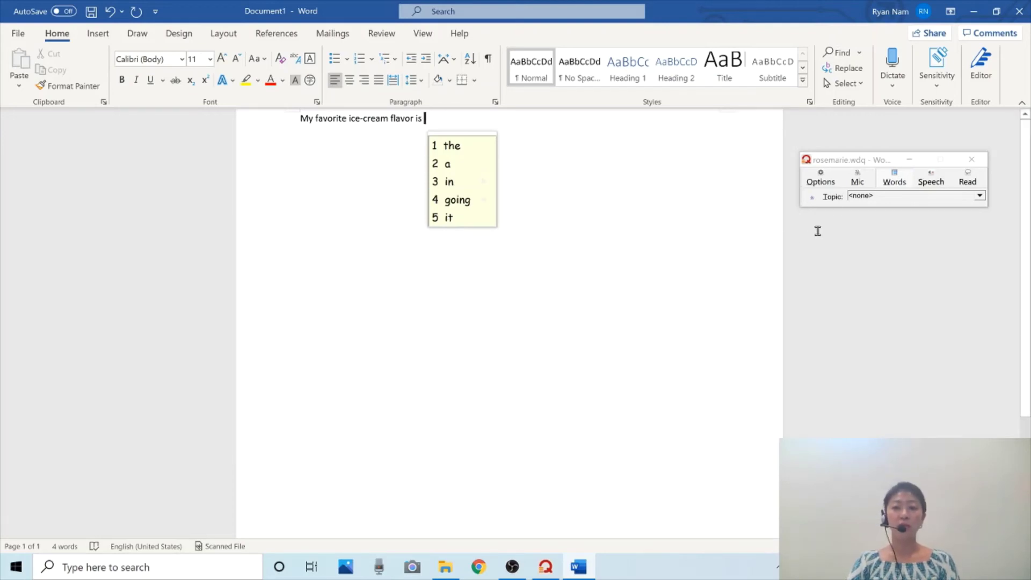
{"action": "left_click", "coordinate": [858, 181]}
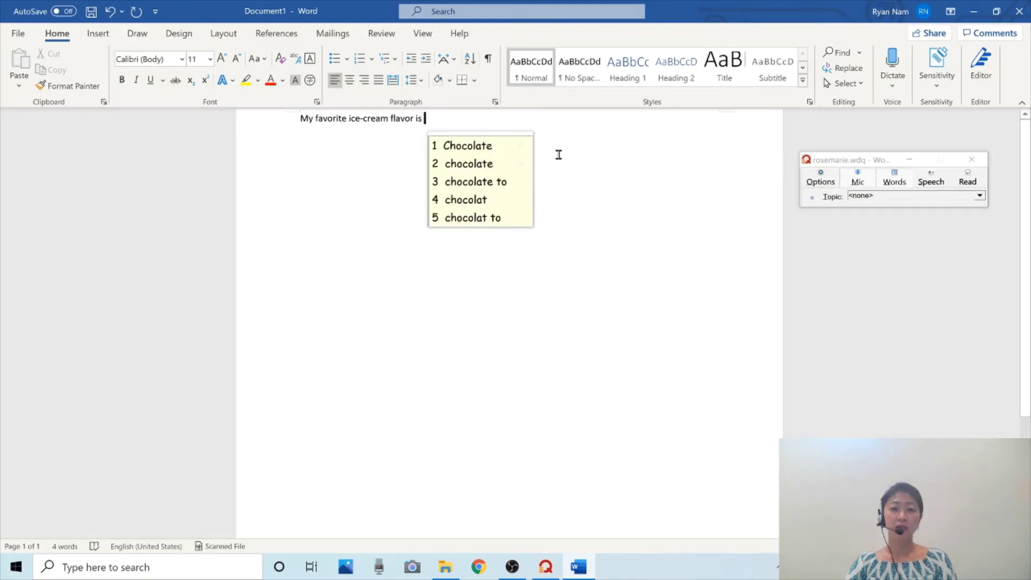
{"action": "left_click", "coordinate": [495, 165]}
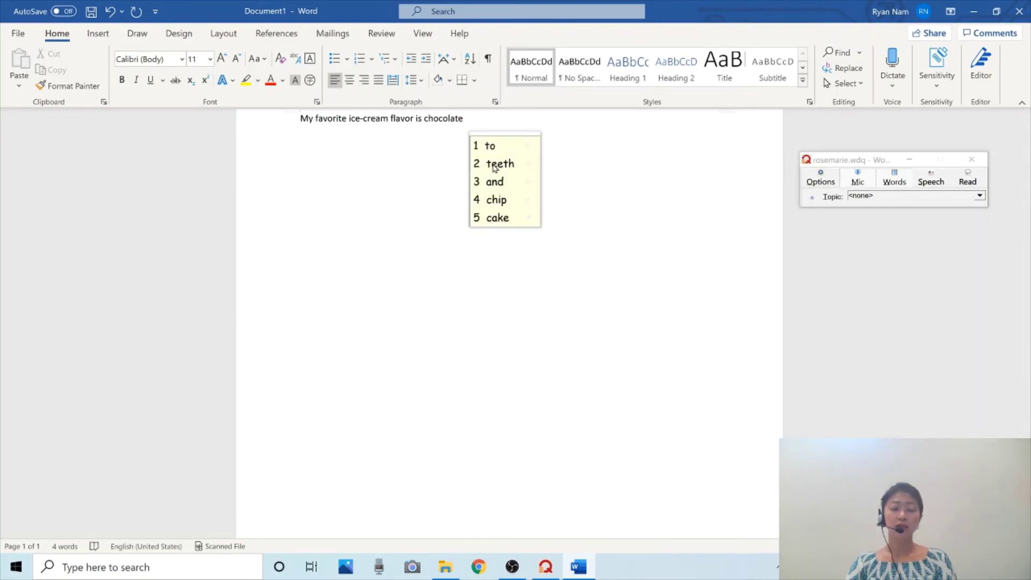
{"action": "type", "text": "."}
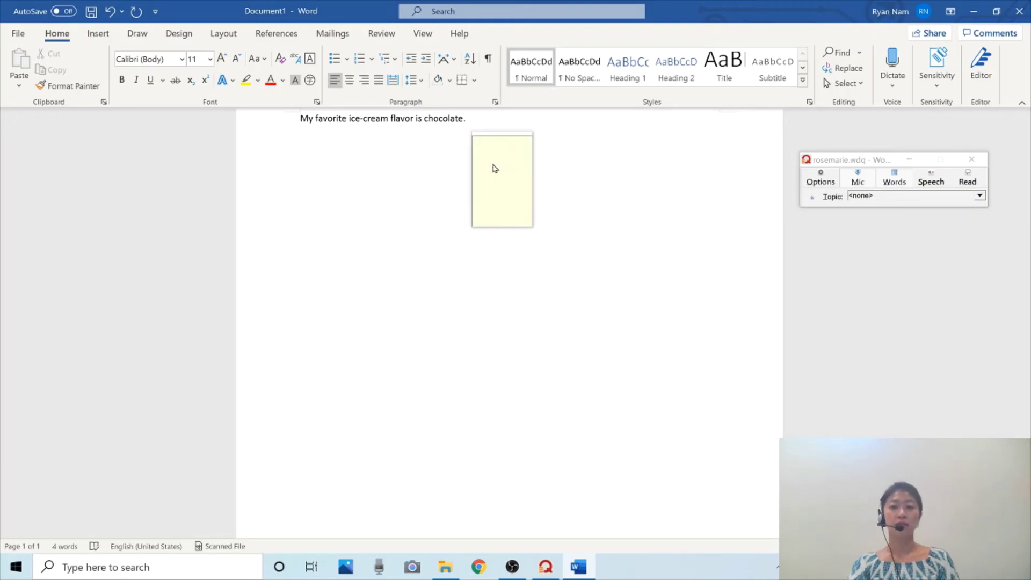
{"action": "left_click", "coordinate": [858, 178]}
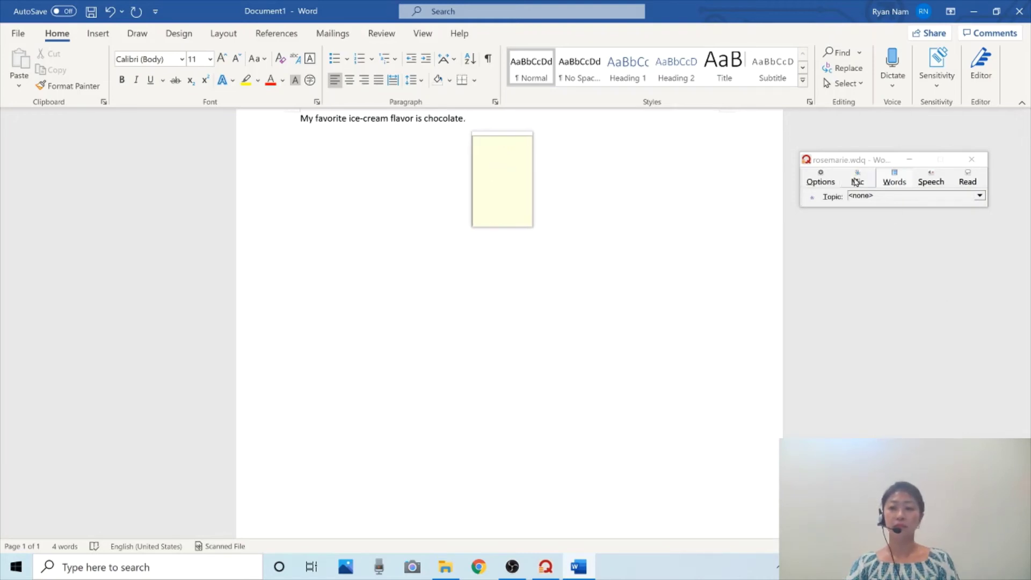
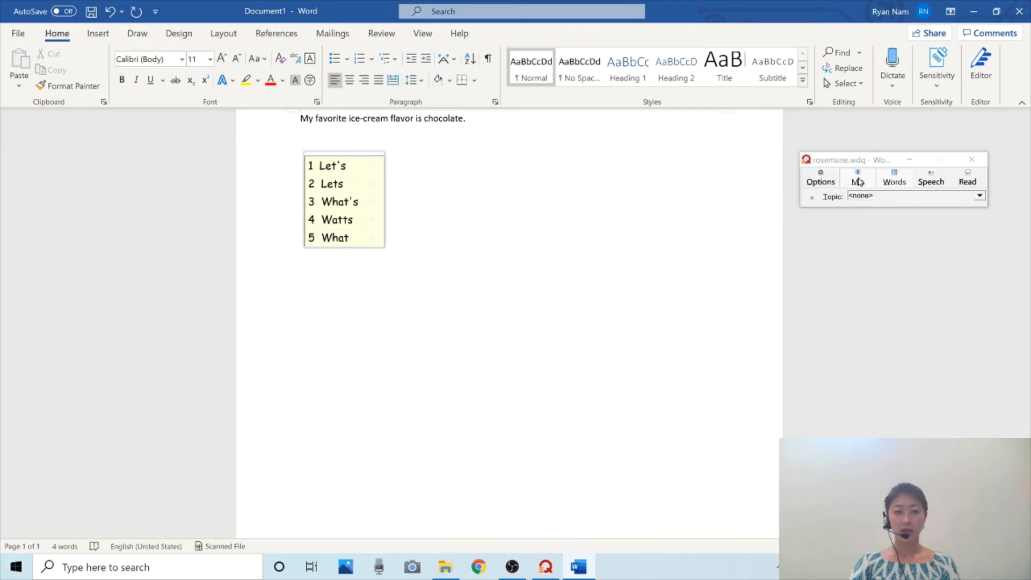
Step: Compose the second line "What's your favorite ice cream flavor?" by dictating and choosing the matching recognized words
{"action": "left_click", "coordinate": [351, 203]}
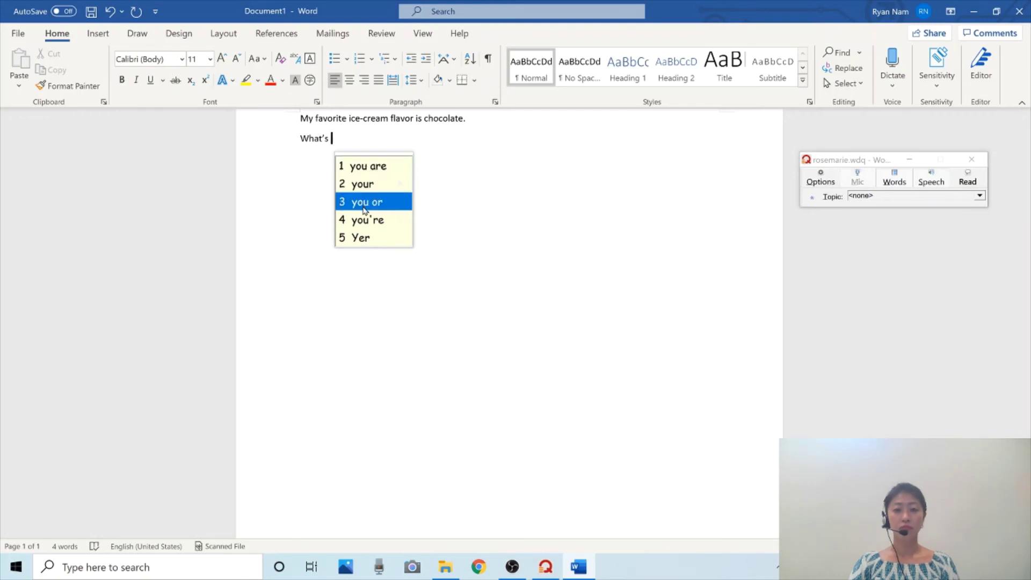
{"action": "mouse_move", "coordinate": [370, 226]}
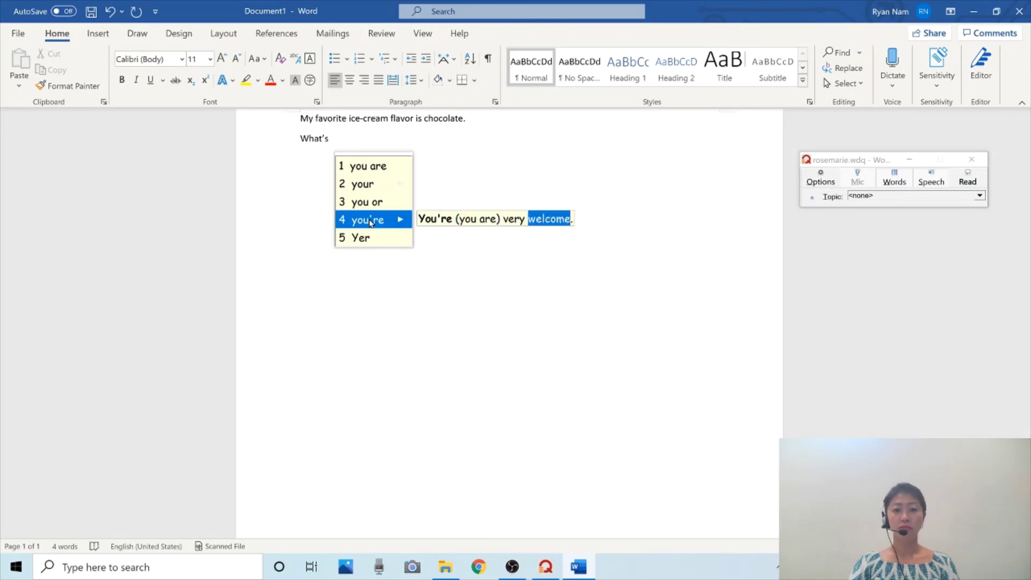
{"action": "left_click", "coordinate": [370, 186]}
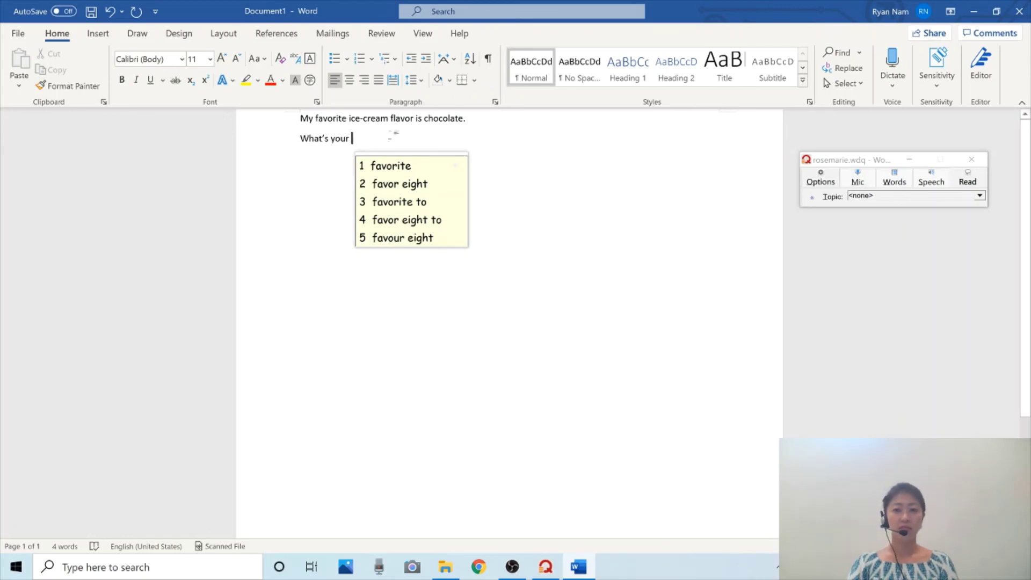
{"action": "left_click", "coordinate": [385, 171]}
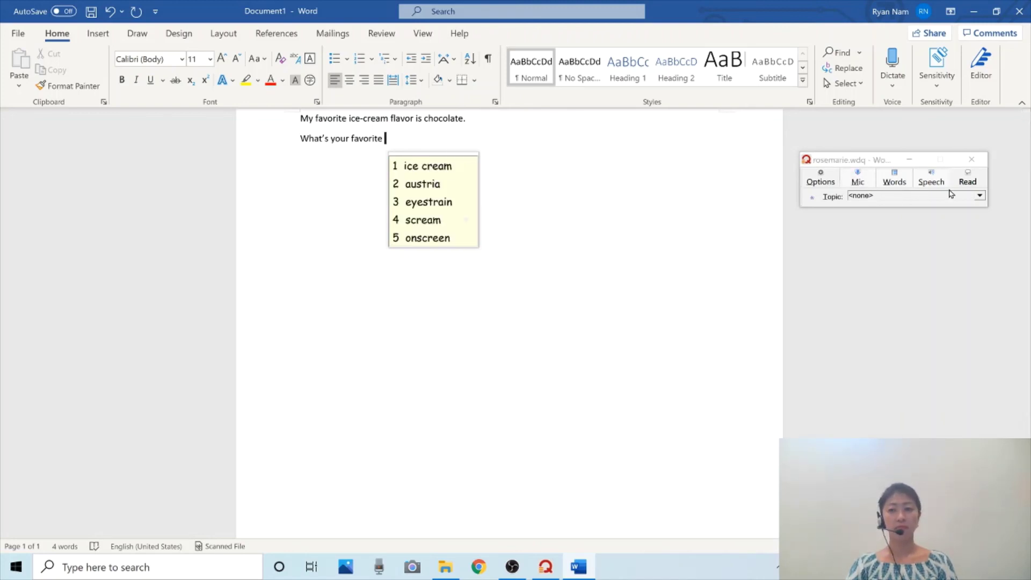
{"action": "left_click", "coordinate": [460, 165]}
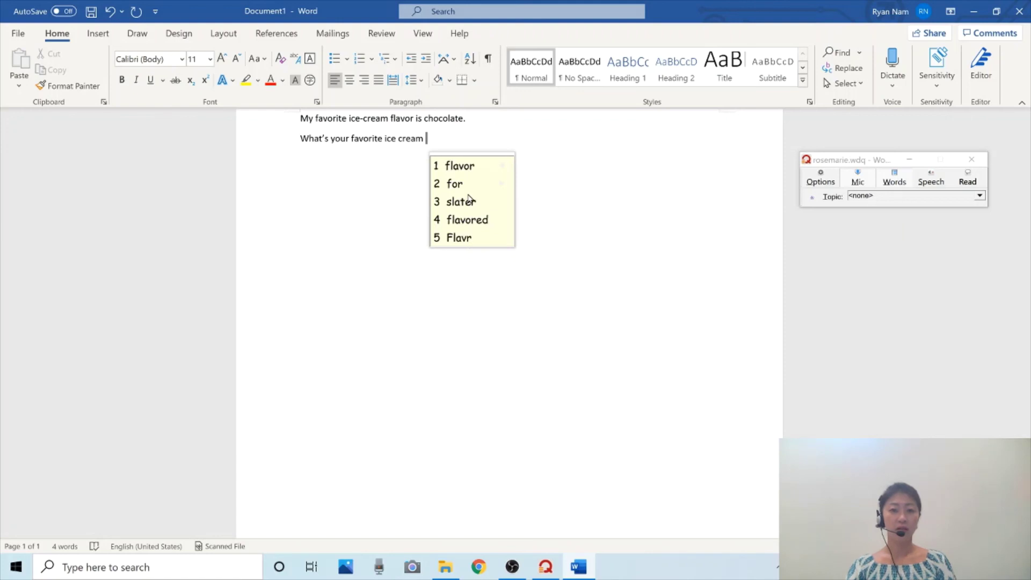
{"action": "left_click", "coordinate": [474, 171]}
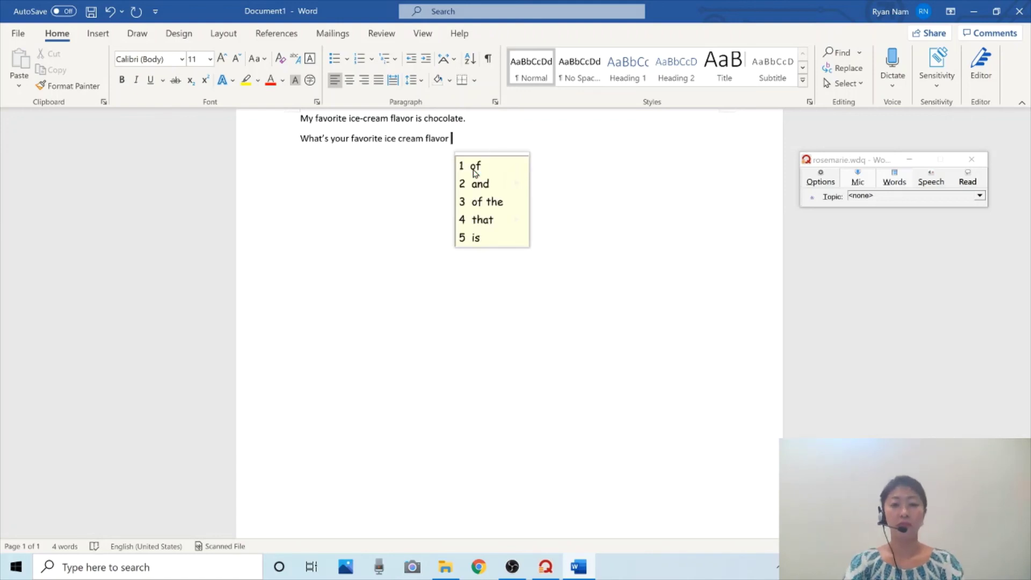
{"action": "type", "text": "?"}
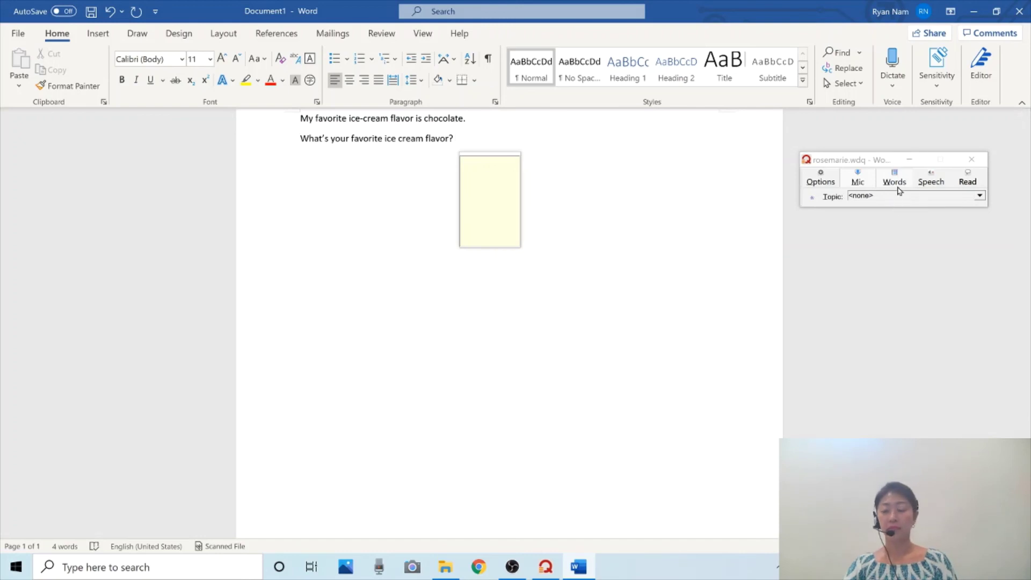